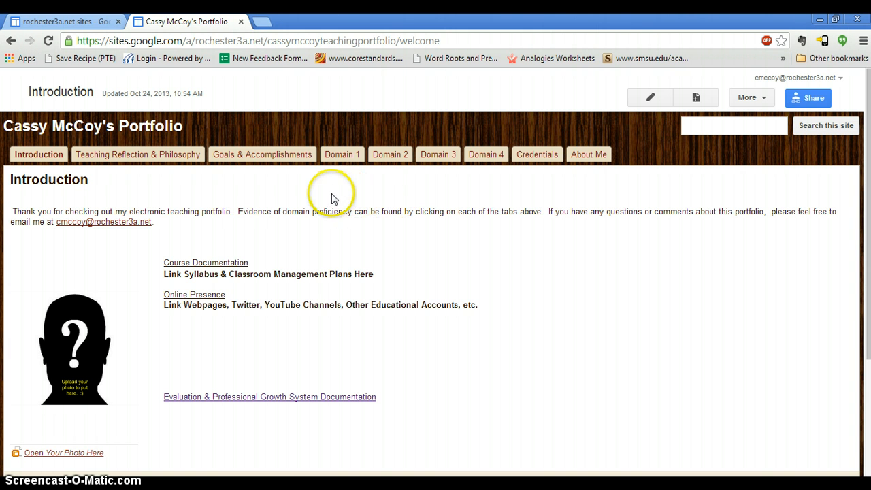
# Step: Open the portfolio's Domain 1 page and review the Knowledge of Discipline evidence and reflection table
pyautogui.click(344, 155)
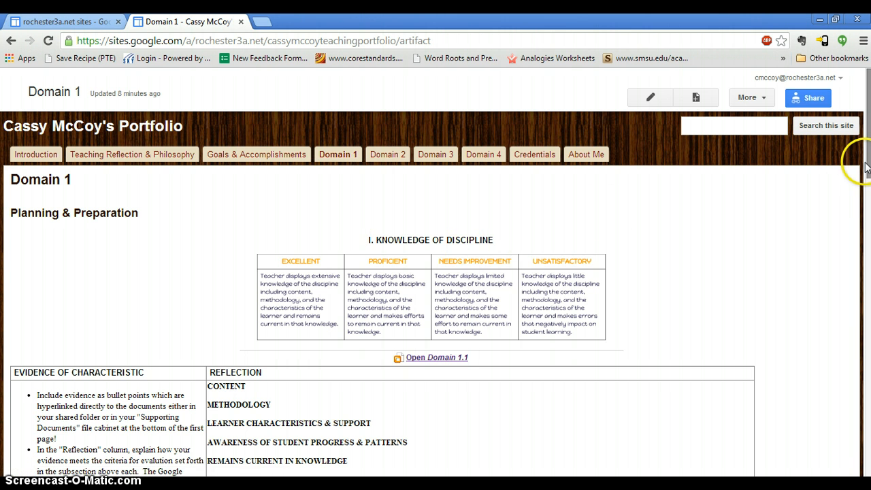
pyautogui.moveTo(867, 163); pyautogui.dragTo(865, 198)
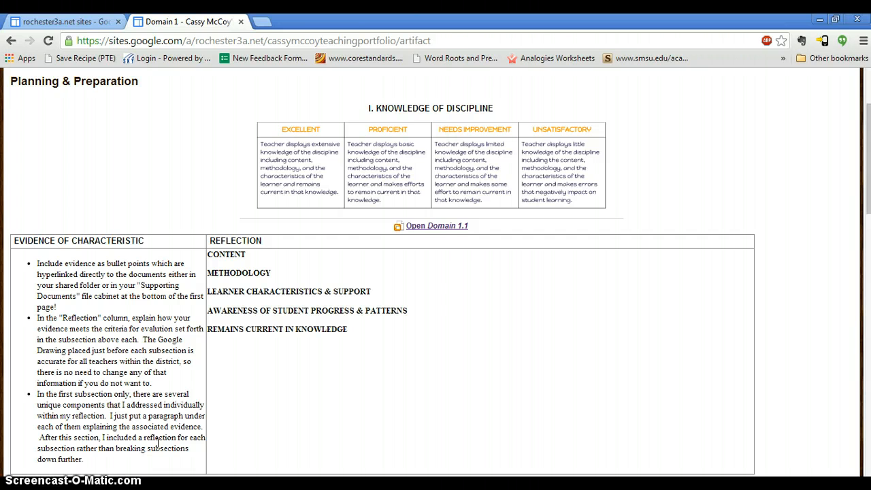
# Step: Switch to Google Drive and create a My Drive folder named with the teacher's surname followed by "Teaching Portfolio"
pyautogui.click(78, 22)
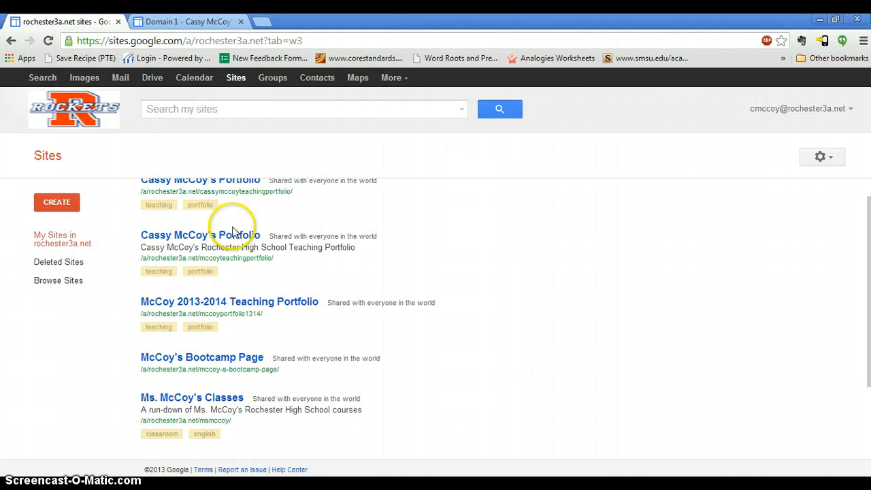
pyautogui.click(159, 79)
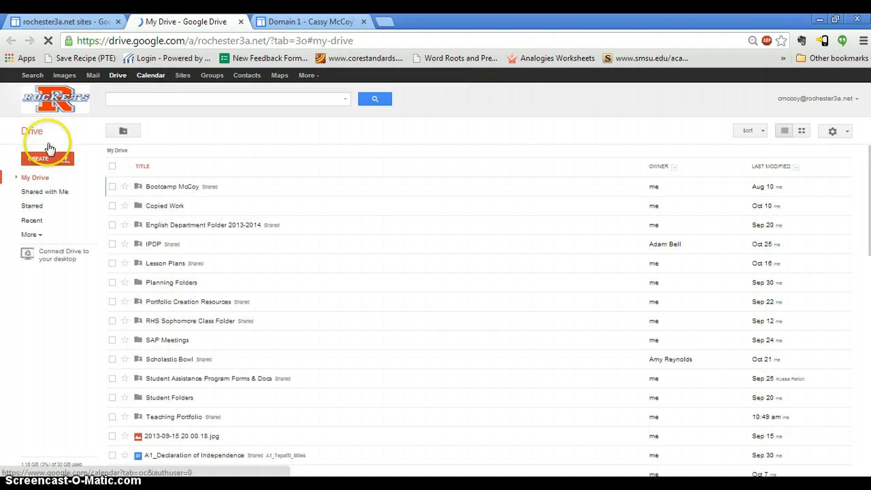
pyautogui.click(45, 159)
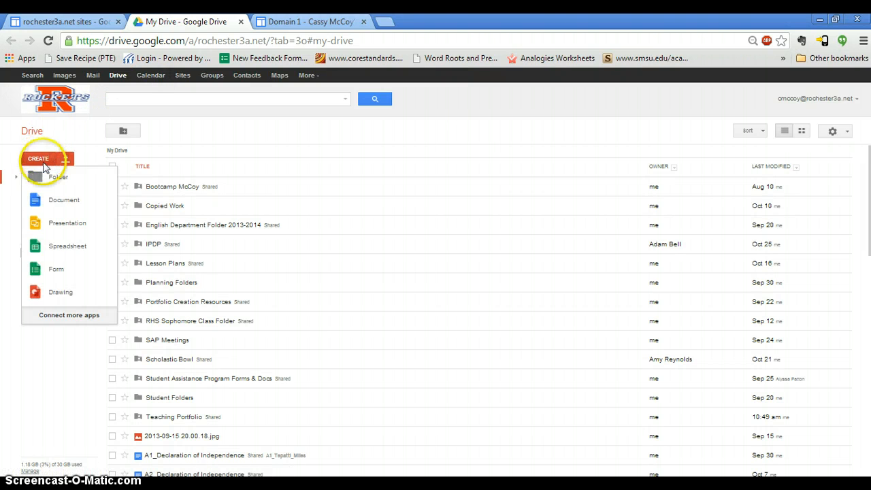
pyautogui.click(45, 177)
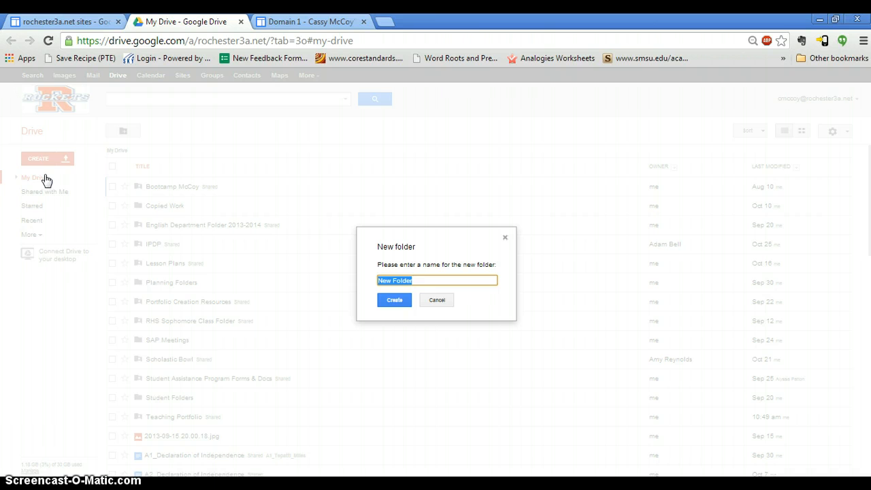
pyautogui.write('Teaching Portfolio')
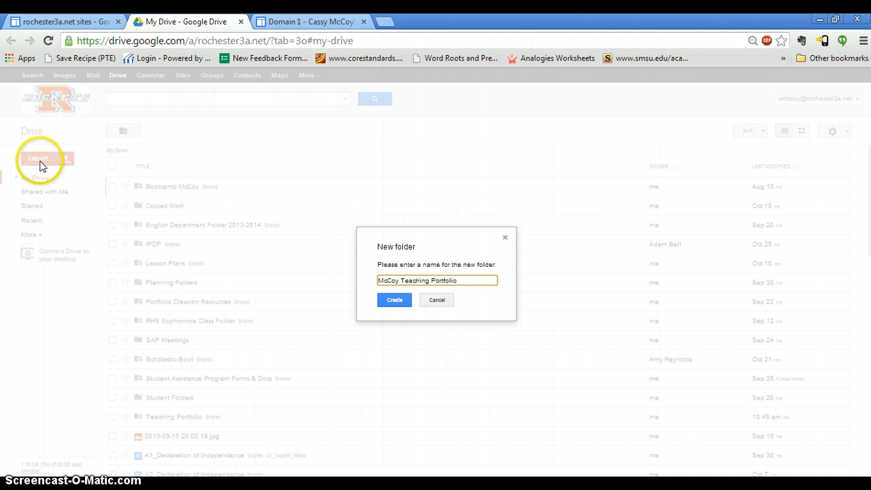
pyautogui.click(397, 301)
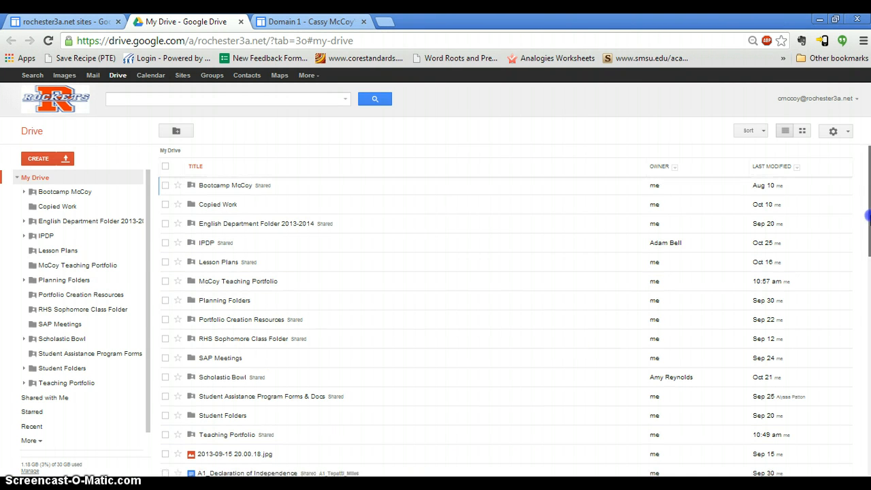
# Step: Open the new teaching portfolio folder and create a subfolder named "Domain 1" in it
pyautogui.scroll(-1, 867, 228)
pyautogui.scroll(-1, 868, 228)
pyautogui.scroll(2, 867, 228)
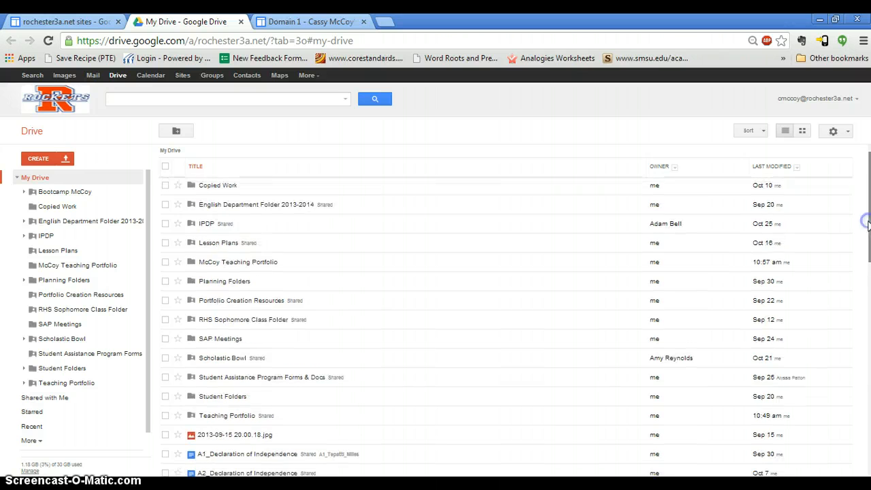
pyautogui.click(268, 265)
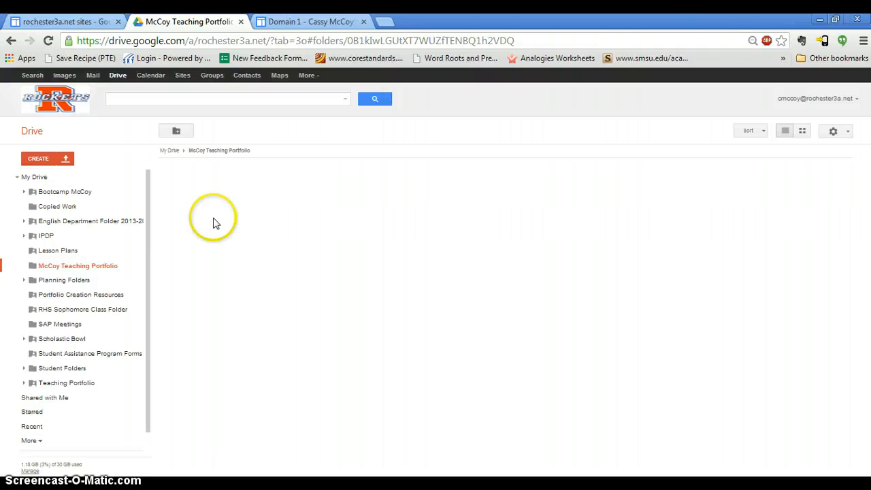
pyautogui.click(178, 134)
pyautogui.write('Domain 1')
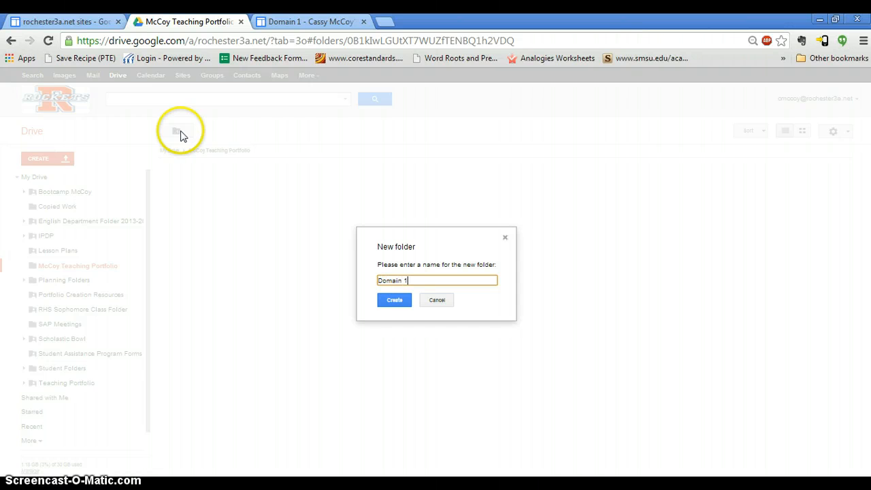
pyautogui.click(392, 300)
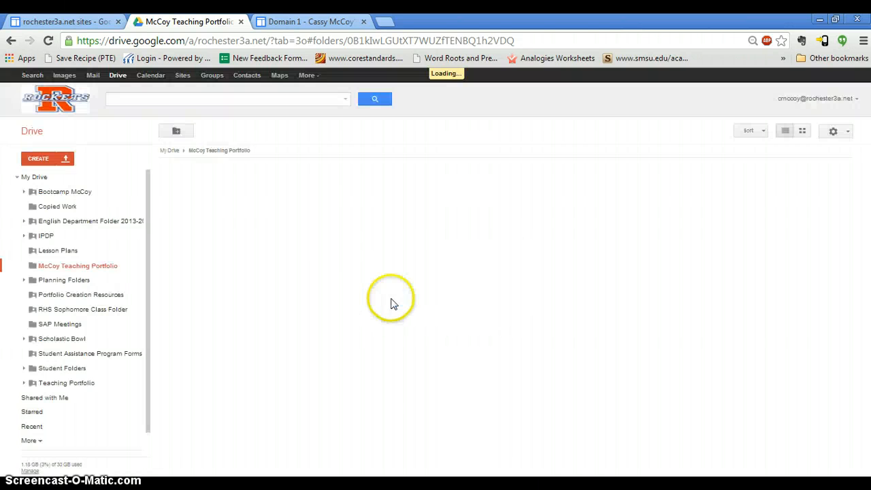
# Step: Create three more subfolders in the teaching portfolio folder named "Domain 2", "Domain 3" and "Domain 4"
pyautogui.click(180, 134)
pyautogui.write('Domain 2')
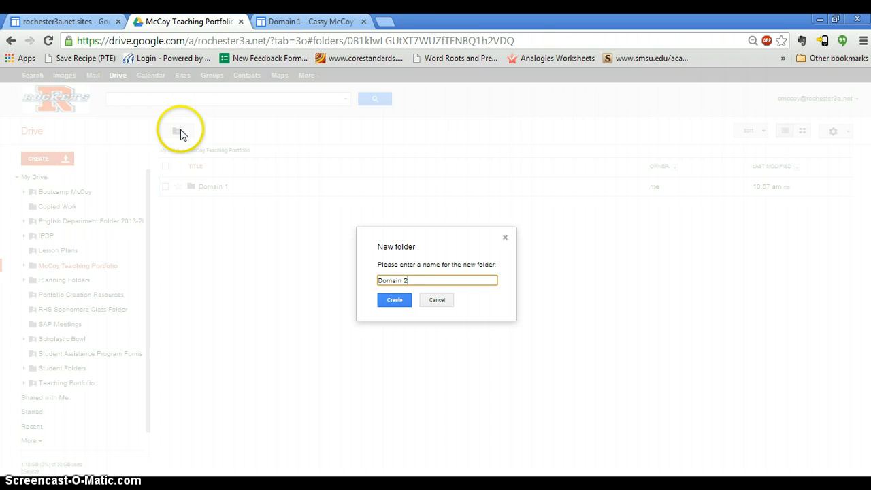
pyautogui.click(400, 303)
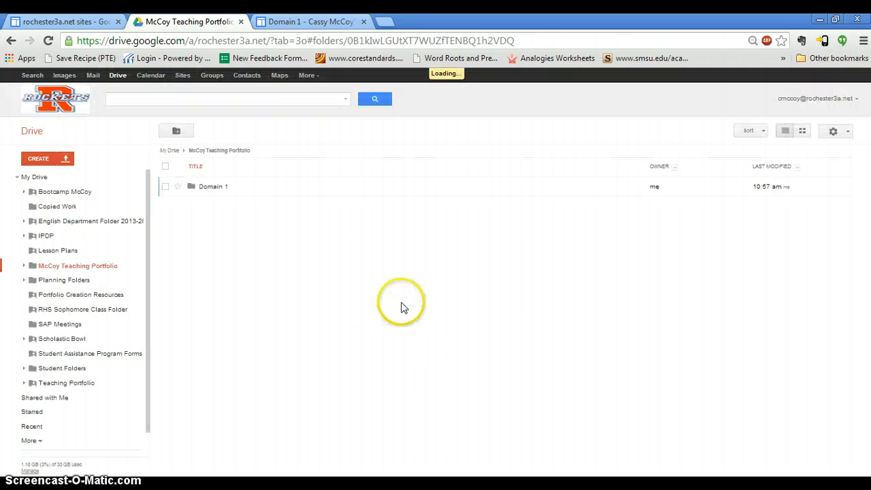
pyautogui.click(176, 131)
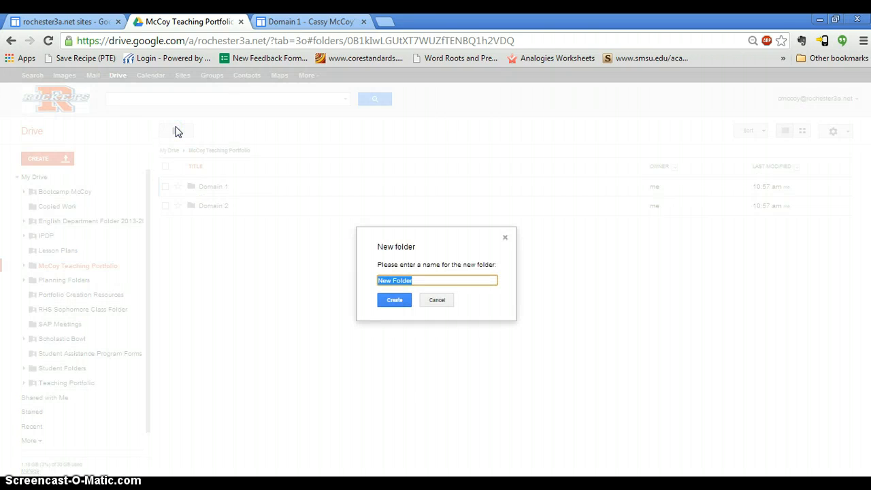
pyautogui.write('Domain 3')
pyautogui.click(396, 300)
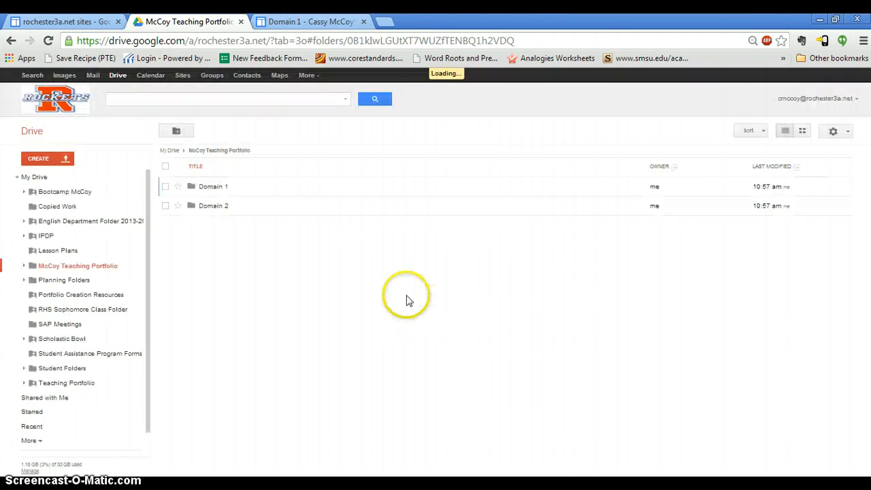
pyautogui.click(174, 133)
pyautogui.write('Domain 4')
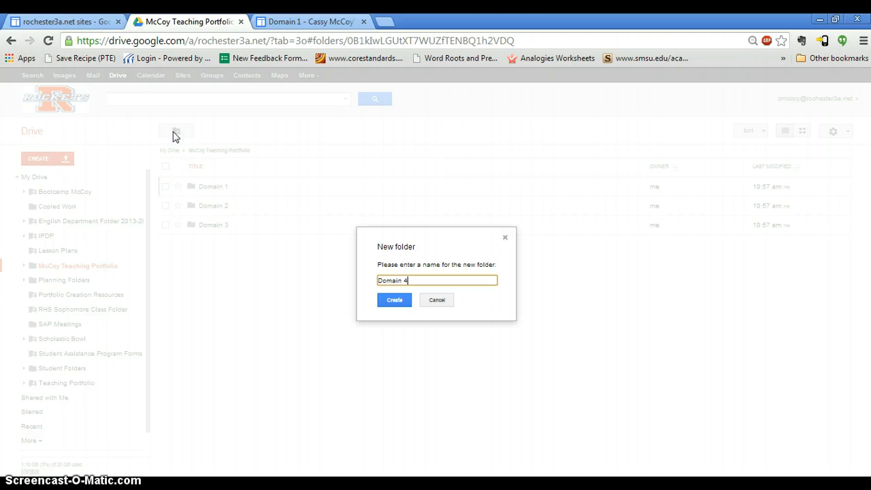
pyautogui.click(391, 300)
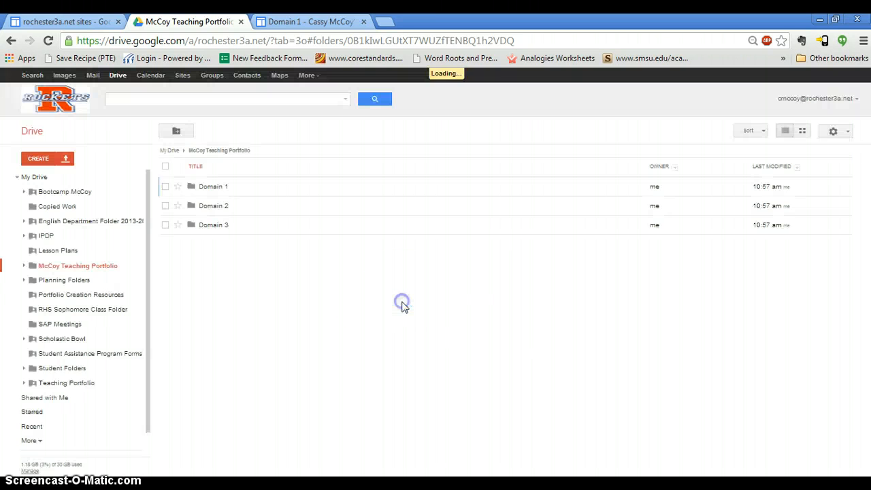
# Step: Check the portfolio site's Domain 1 page, return to Drive and open the Domain 1 folder
pyautogui.click(327, 22)
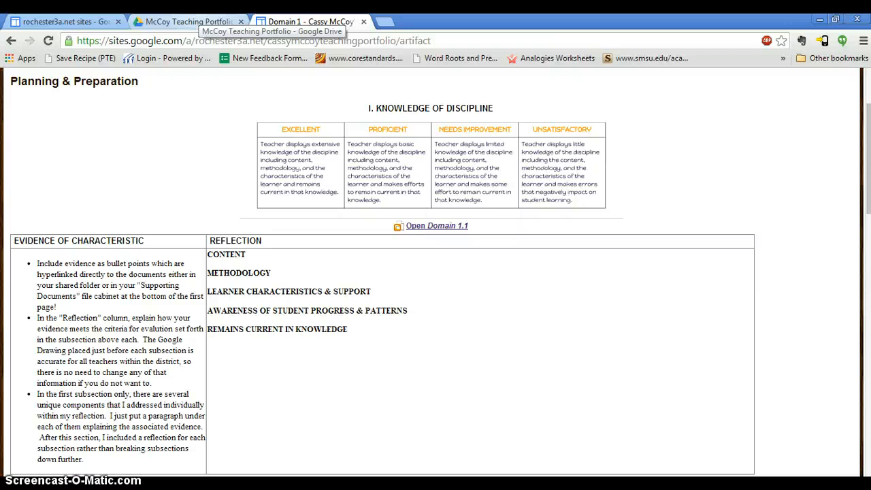
pyautogui.click(189, 21)
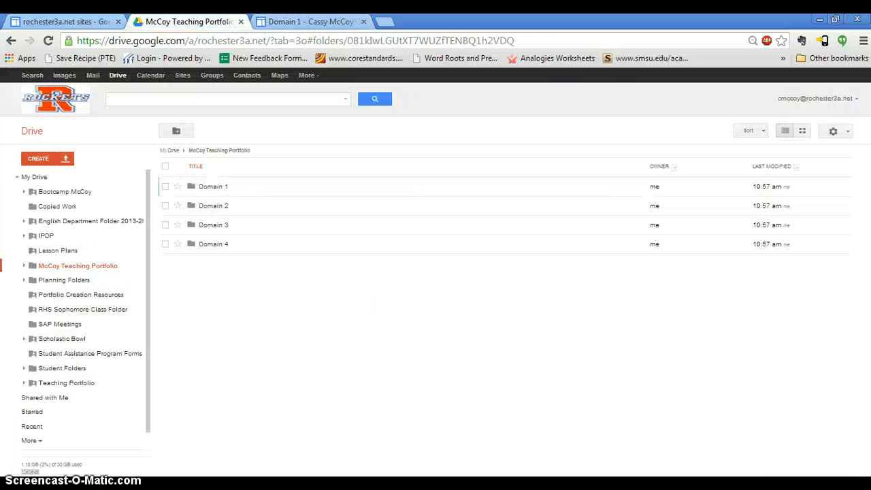
pyautogui.click(213, 188)
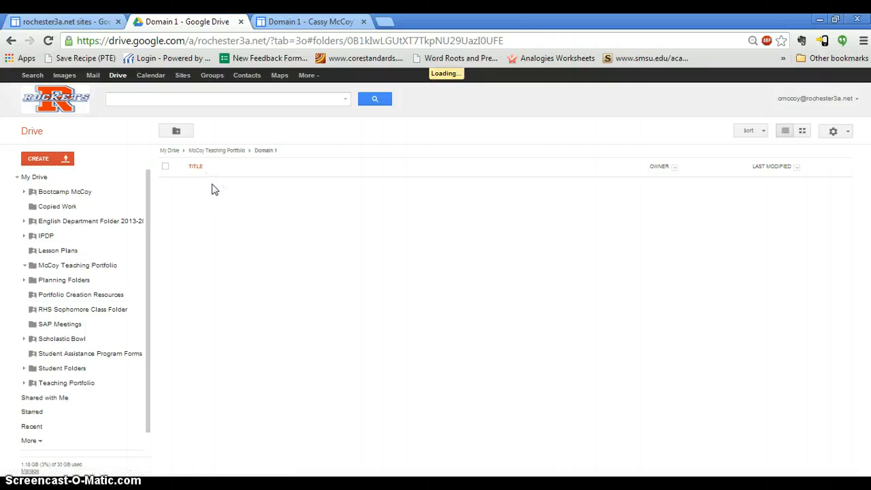
# Step: Review the subsections on the portfolio's Domain 1 page and resize the browser window to fit beside the sticky note listing the domains
pyautogui.click(320, 20)
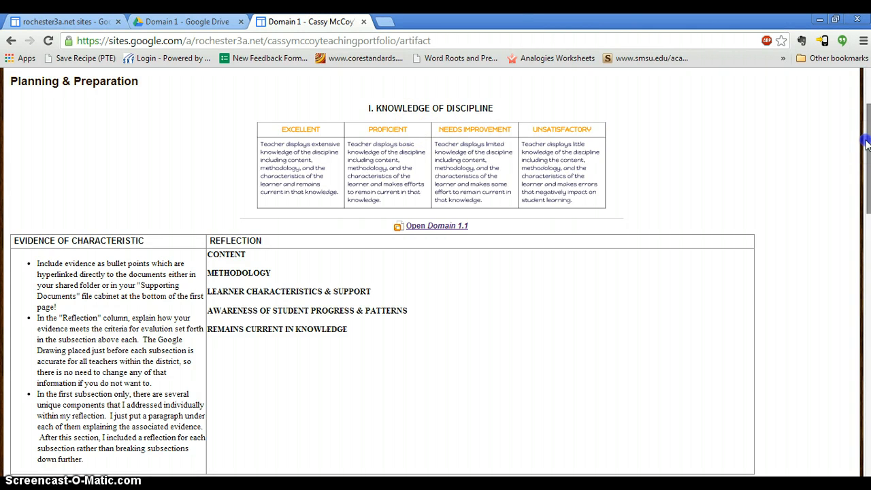
pyautogui.moveTo(863, 140); pyautogui.dragTo(864, 215)
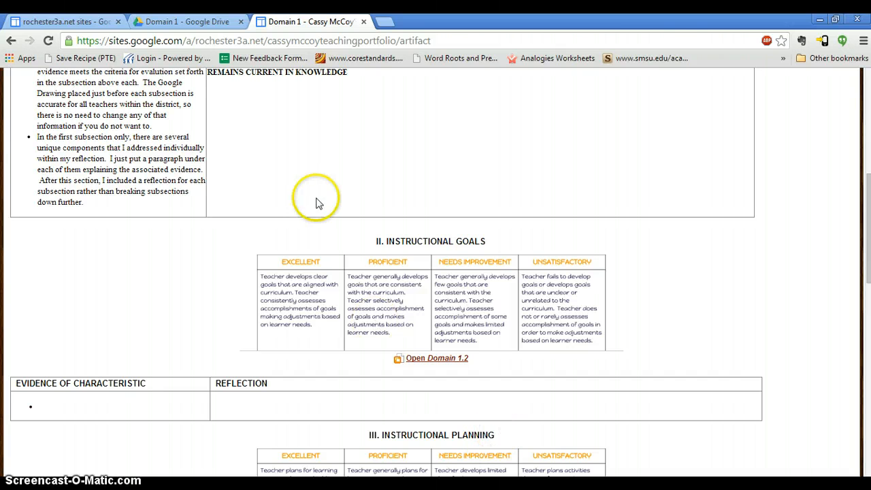
pyautogui.click(835, 20)
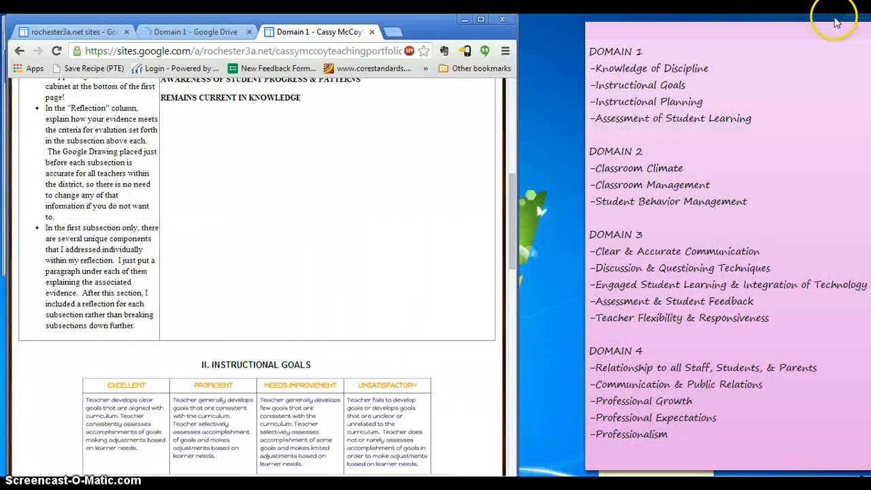
pyautogui.moveTo(519, 124); pyautogui.dragTo(586, 123)
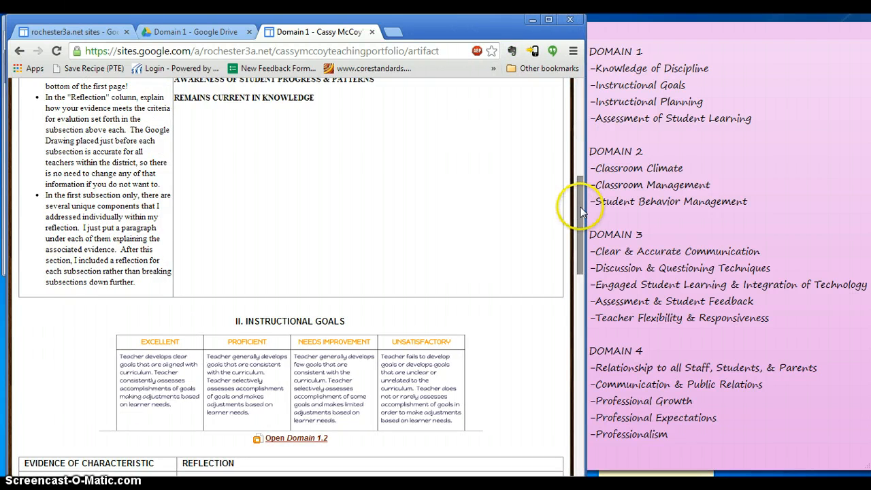
pyautogui.moveTo(580, 209); pyautogui.dragTo(574, 111)
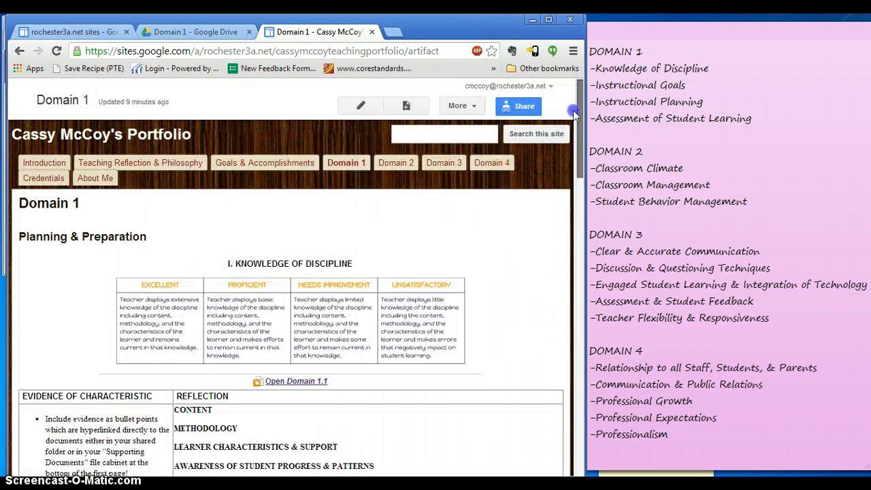
# Step: Create a subfolder named "1a. Knowledge of Discipline" inside the Domain 1 folder in Drive
pyautogui.click(196, 26)
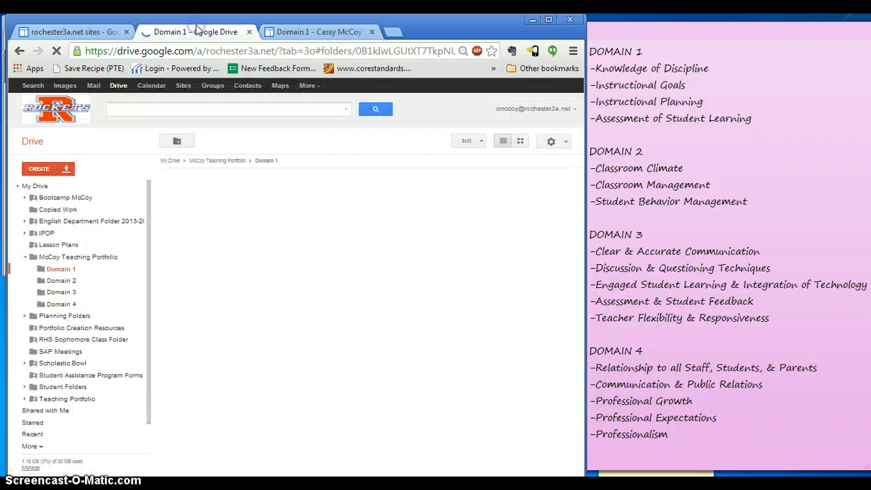
pyautogui.click(182, 141)
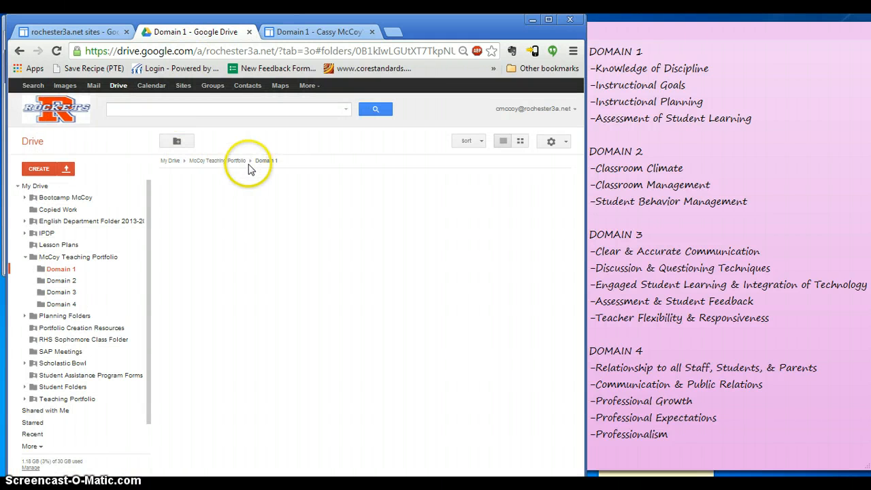
pyautogui.click(177, 142)
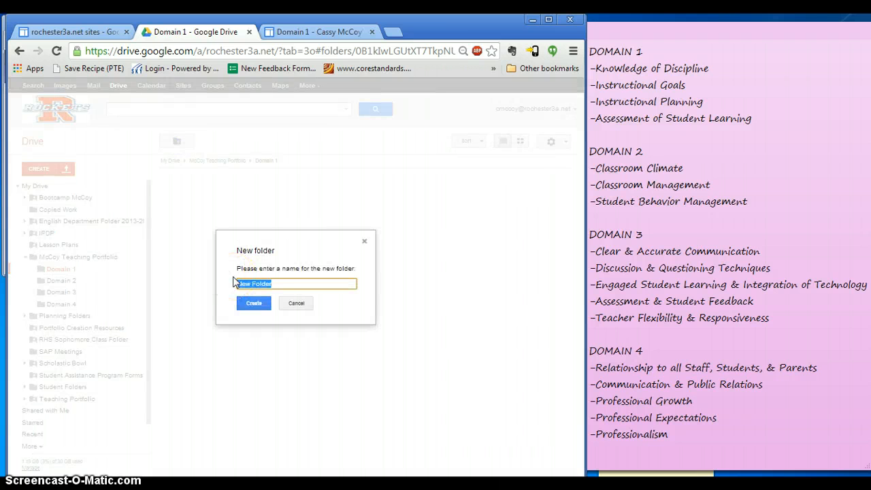
pyautogui.press('BackSpace')
pyautogui.click(197, 297)
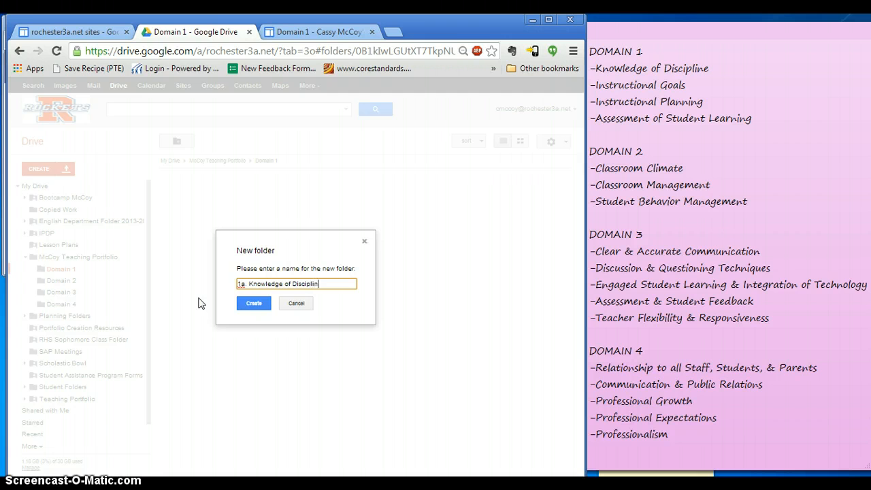
pyautogui.write('e')
pyautogui.click(243, 302)
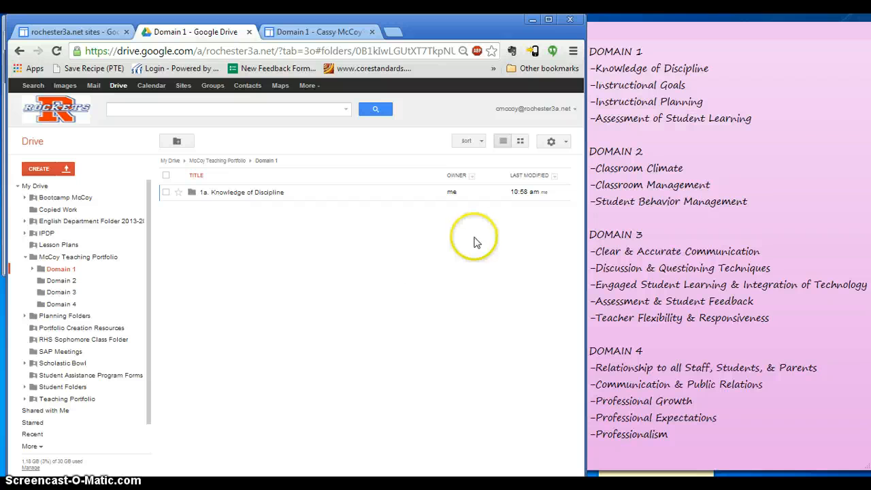
# Step: Create a subfolder named "1b. Instructional Goals" inside the Domain 1 folder
pyautogui.click(182, 140)
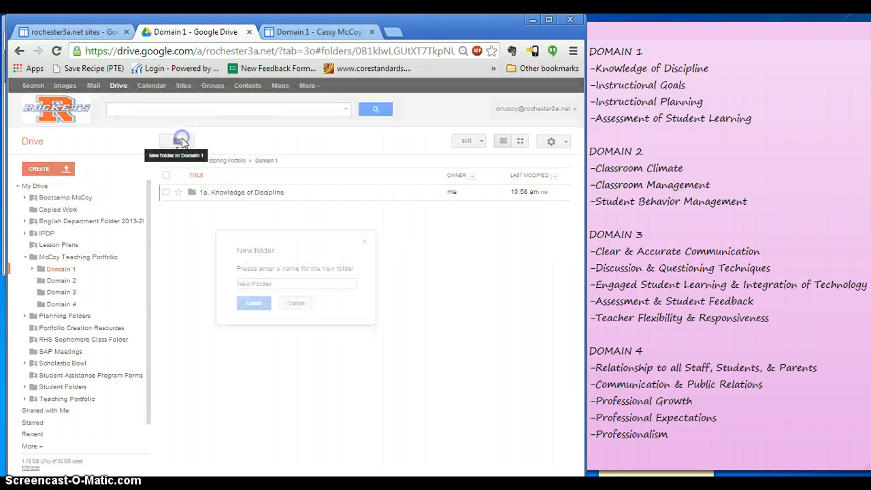
pyautogui.write('1b. Instructional Goals')
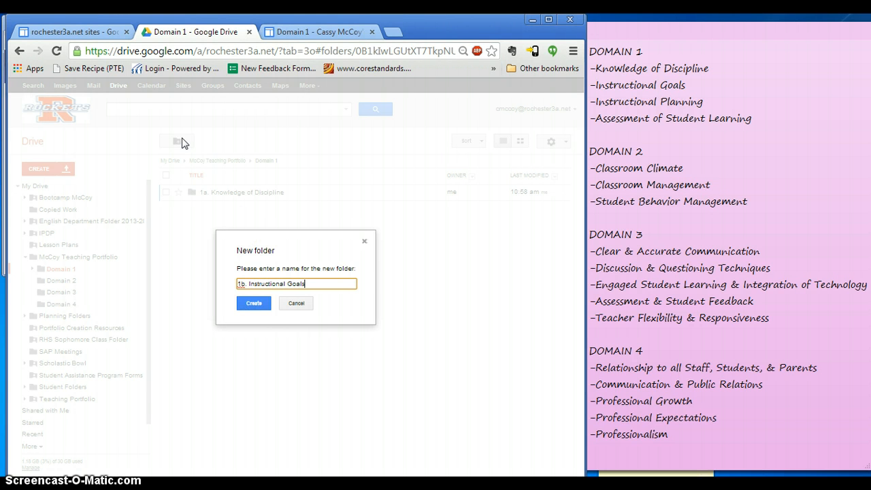
pyautogui.click(253, 302)
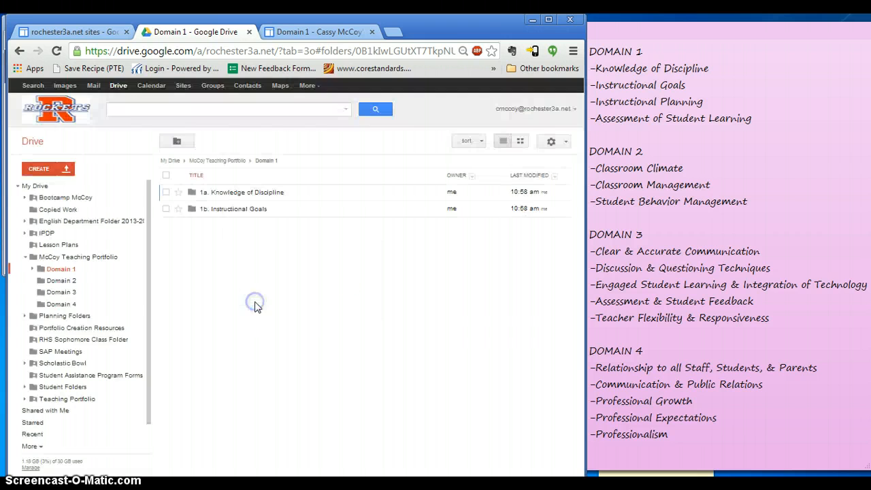
# Step: Create a subfolder named "1c. Instructional Planning" inside the Domain 1 folder
pyautogui.click(187, 148)
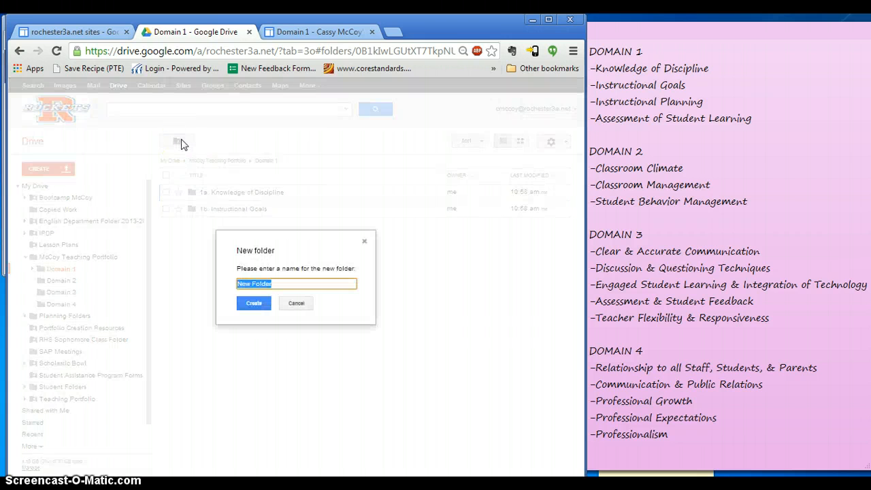
pyautogui.write('1c. Ubst')
pyautogui.click(183, 129)
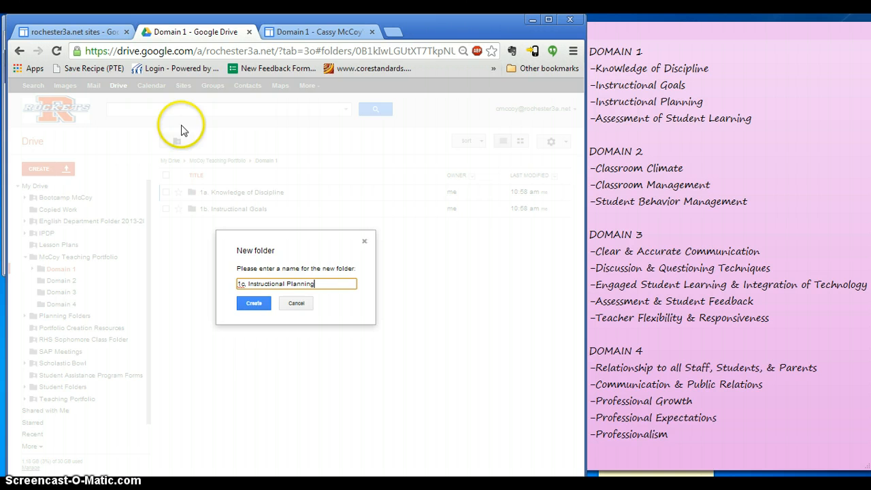
pyautogui.click(254, 303)
# Step: Create a subfolder named "1d. Assessment of Student Learning" inside the Domain 1 folder and open the Domain 2 folder
pyautogui.click(184, 141)
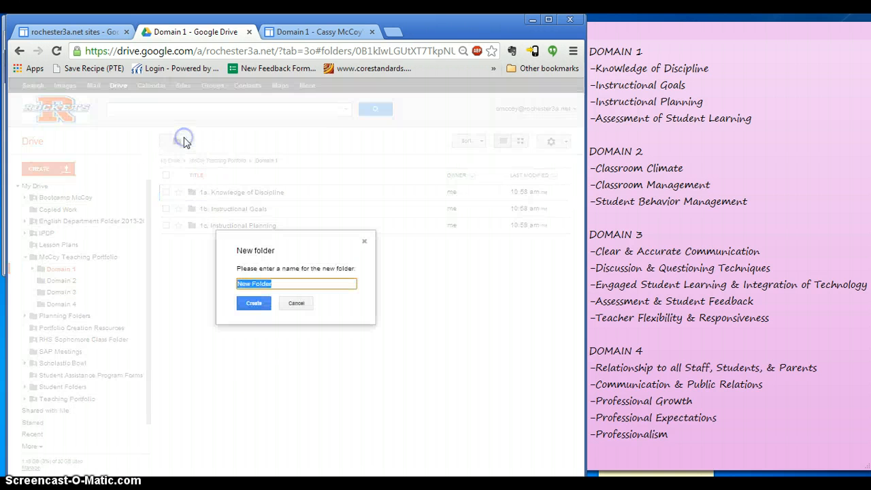
pyautogui.write('1d. Assessment')
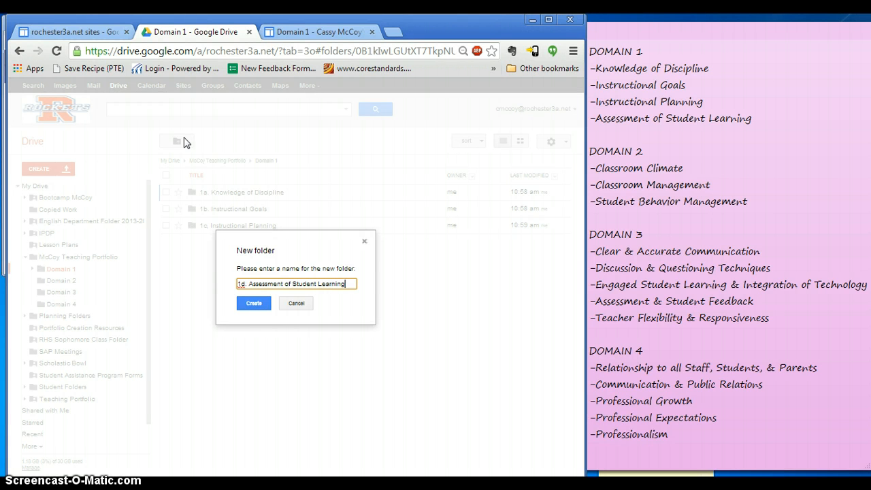
pyautogui.click(253, 304)
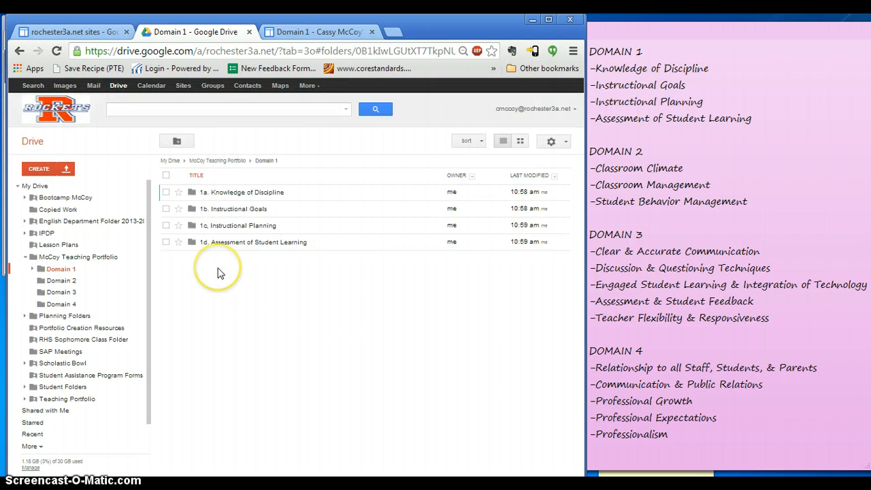
pyautogui.click(85, 281)
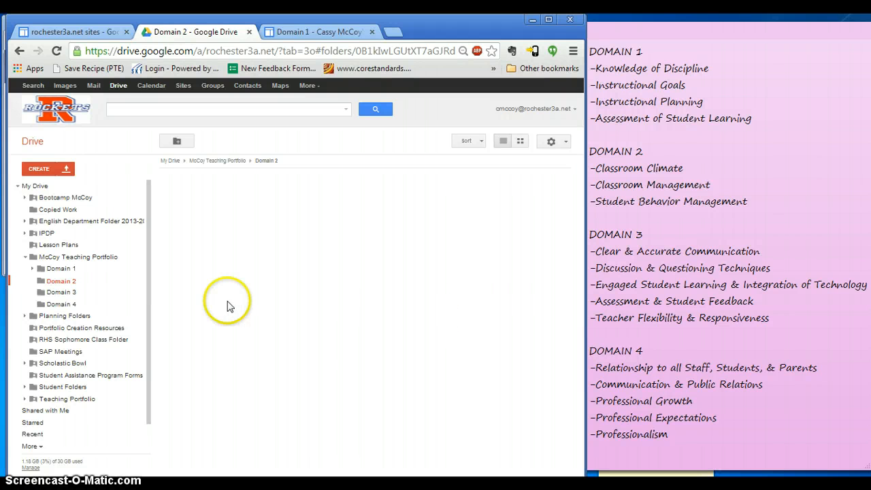
# Step: Share the new parent portfolio folder that holds Domains 1 to 4, setting its visibility to "Anyone with the link" with "Can view" access
pyautogui.click(138, 259)
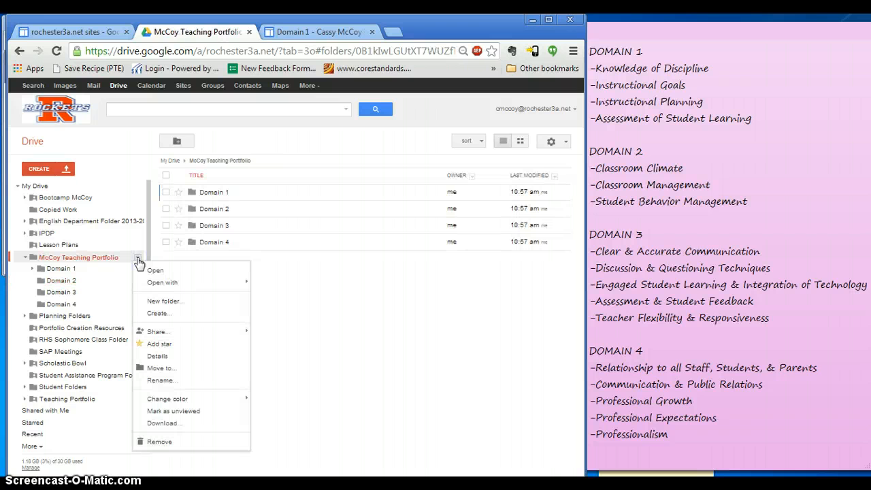
pyautogui.moveTo(161, 333)
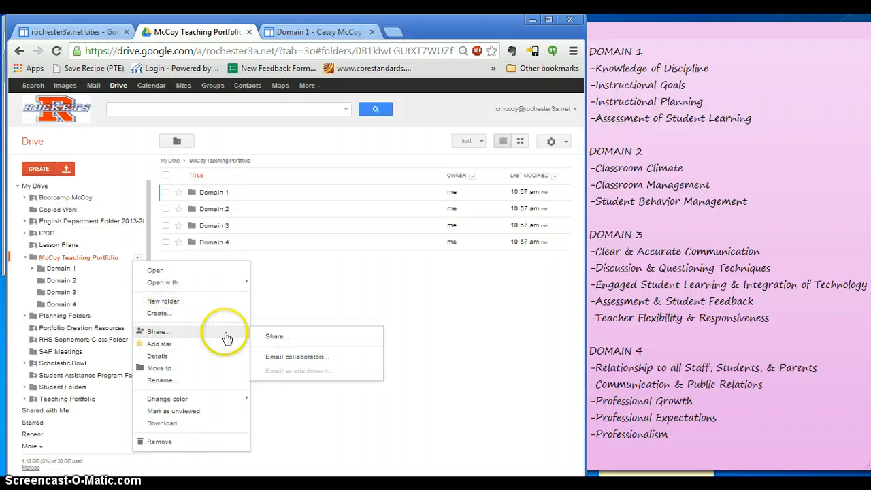
pyautogui.click(272, 336)
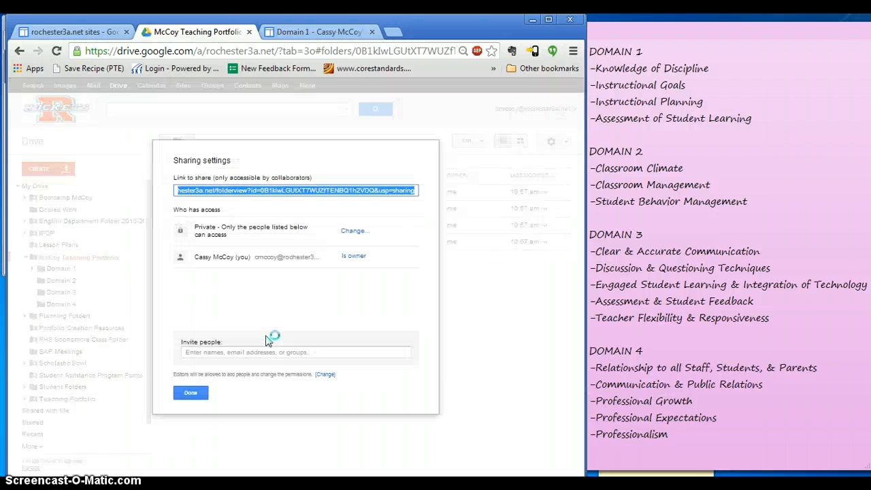
pyautogui.click(354, 230)
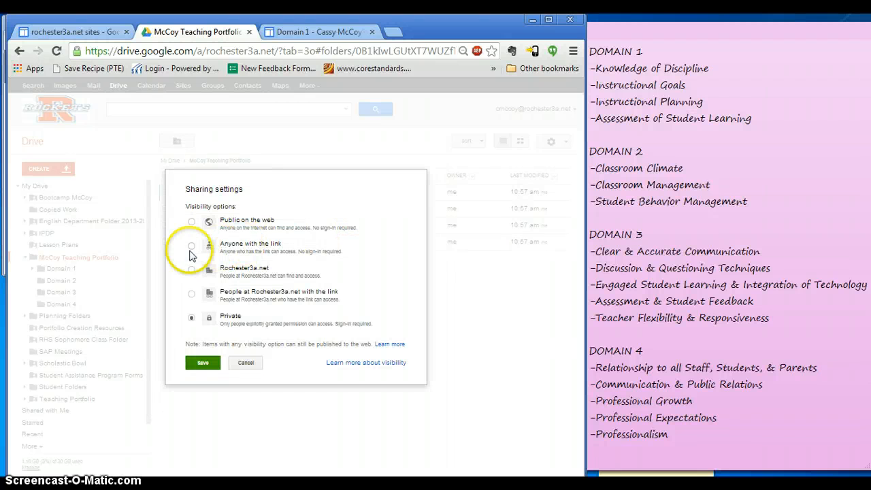
pyautogui.click(191, 245)
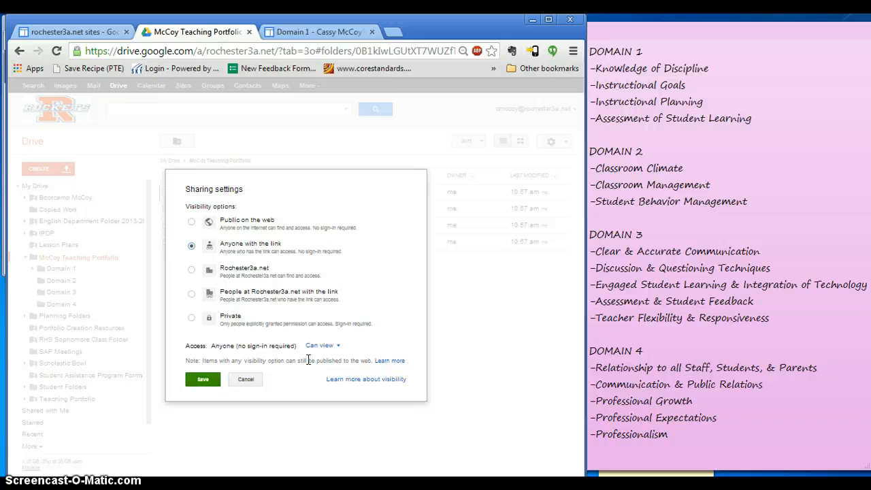
pyautogui.click(205, 381)
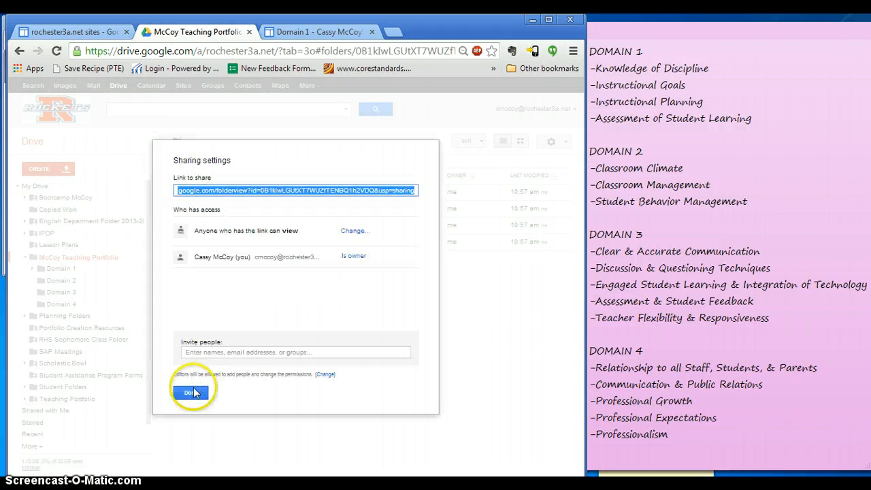
pyautogui.click(191, 395)
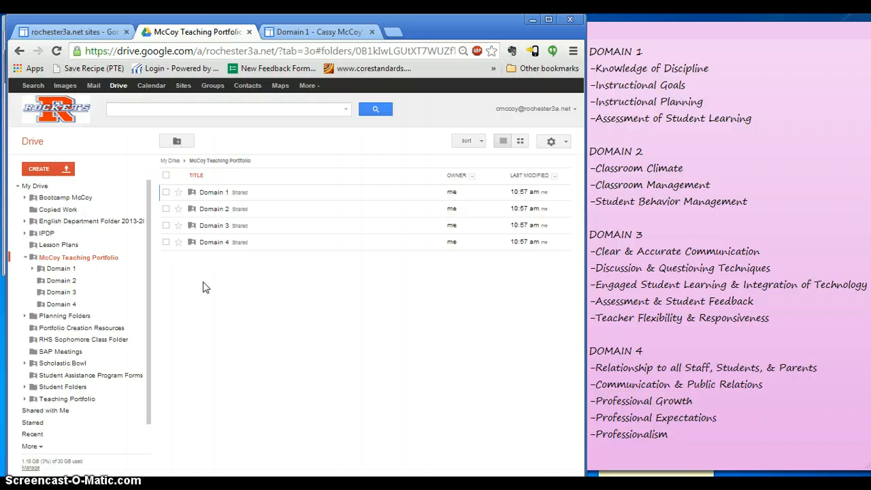
# Step: Open the existing Teaching Portfolio folder and review the subfolders in its Domain 2 and Domain 3 folders
pyautogui.click(71, 400)
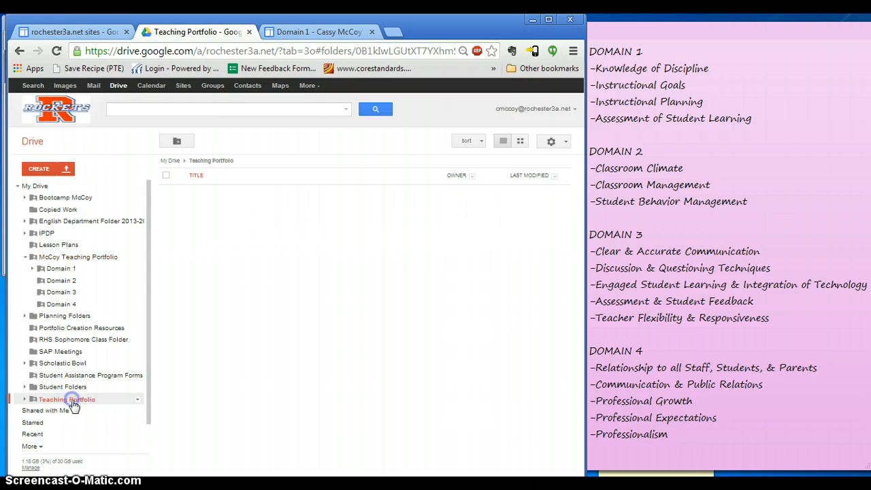
pyautogui.click(213, 208)
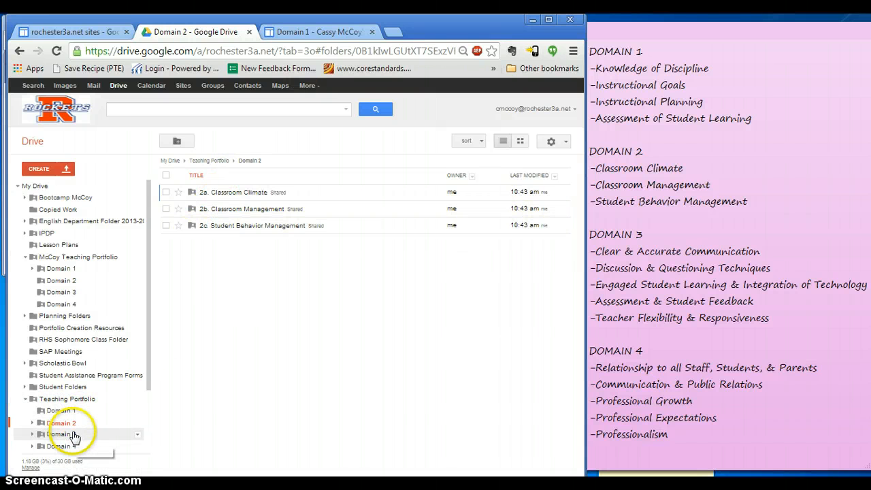
pyautogui.click(72, 434)
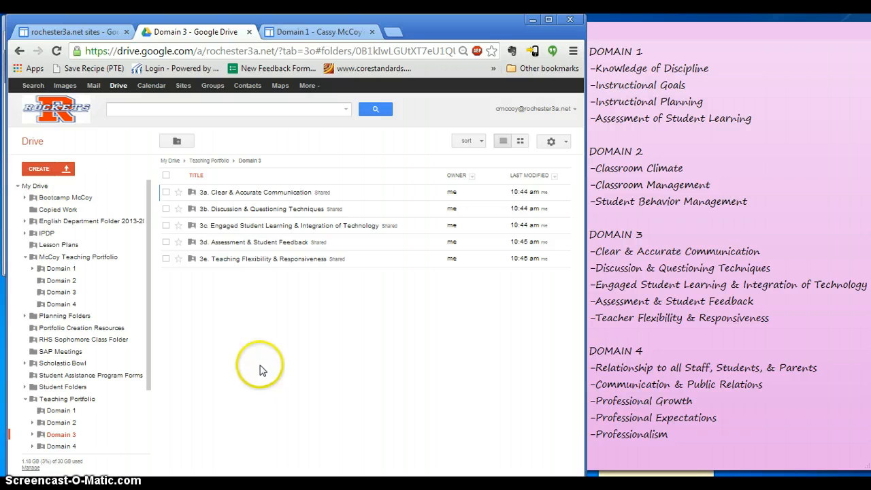